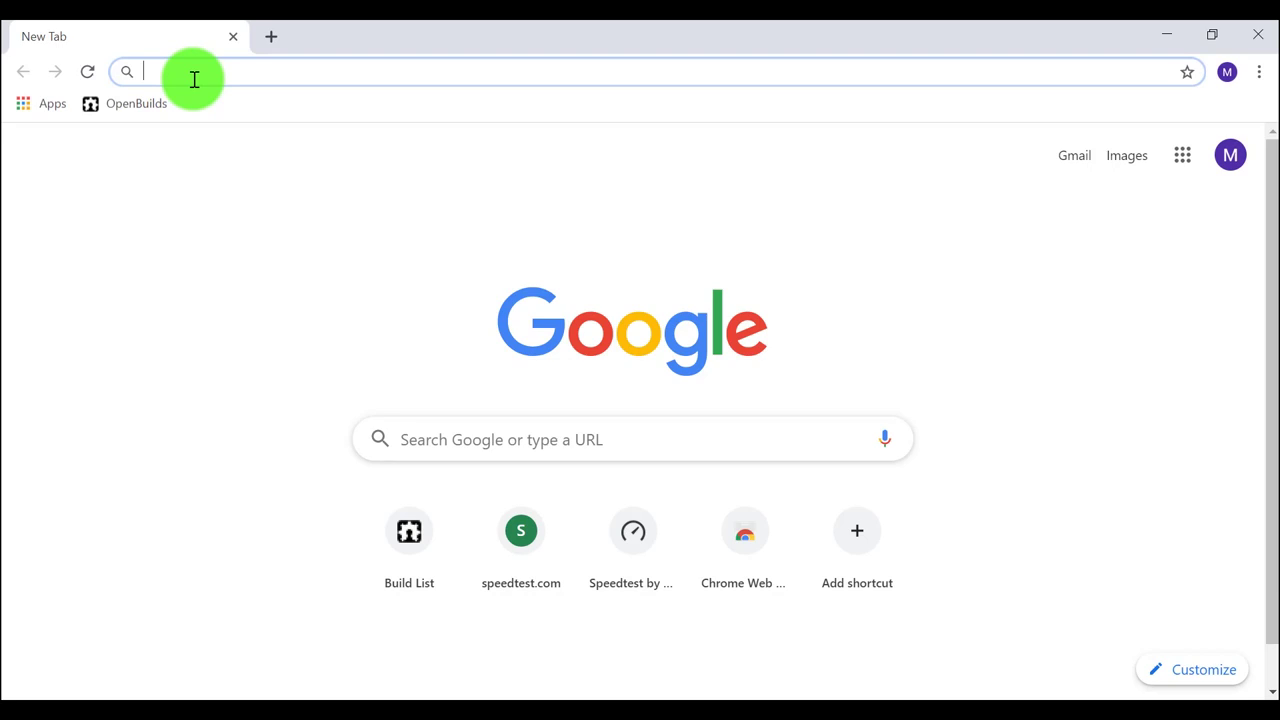
Open openbuilds.com and look over the categories and recent projects in its build list
key(Return)
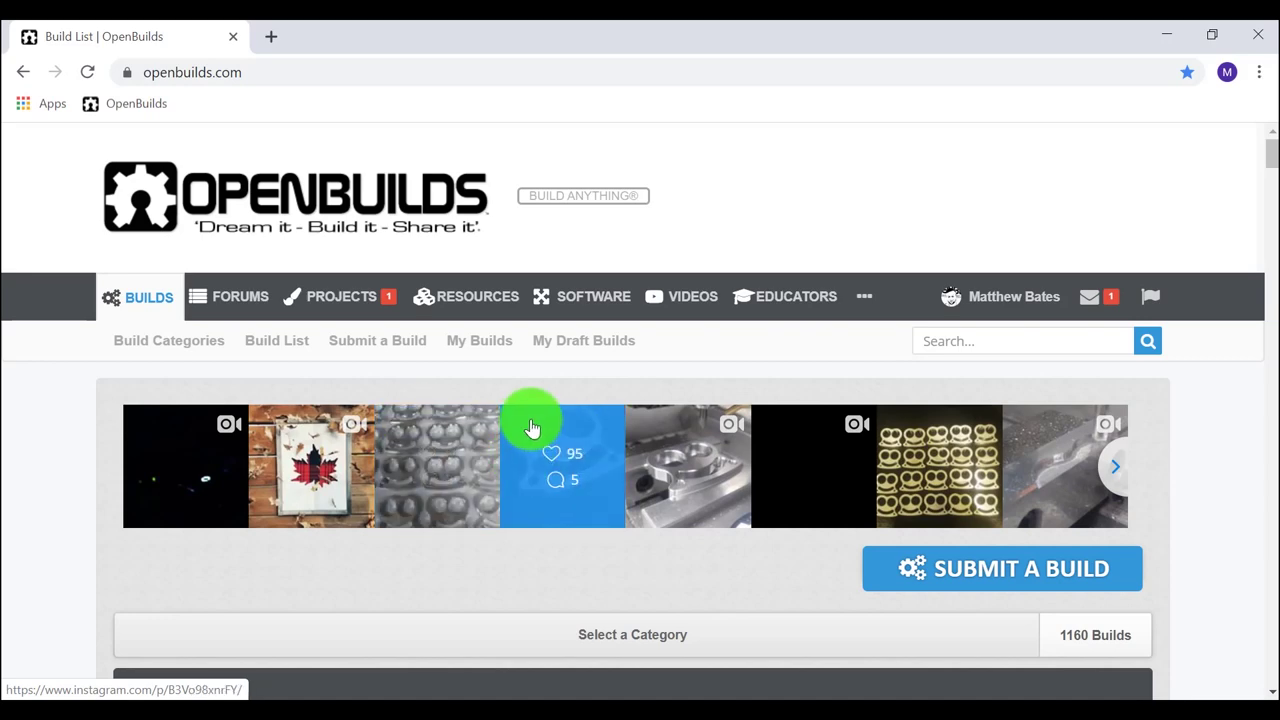
scroll(528, 423, down, 4)
scroll(500, 448, down, 2)
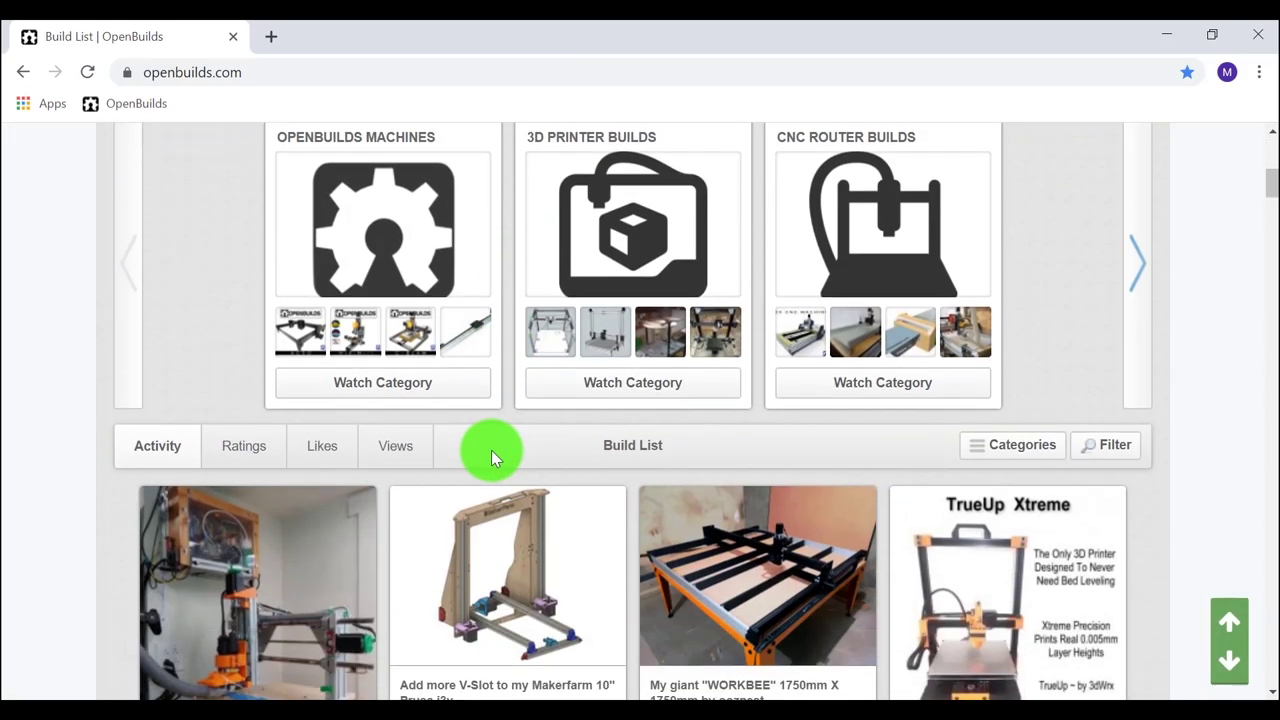
scroll(492, 449, down, 1)
mouse_move(507, 459)
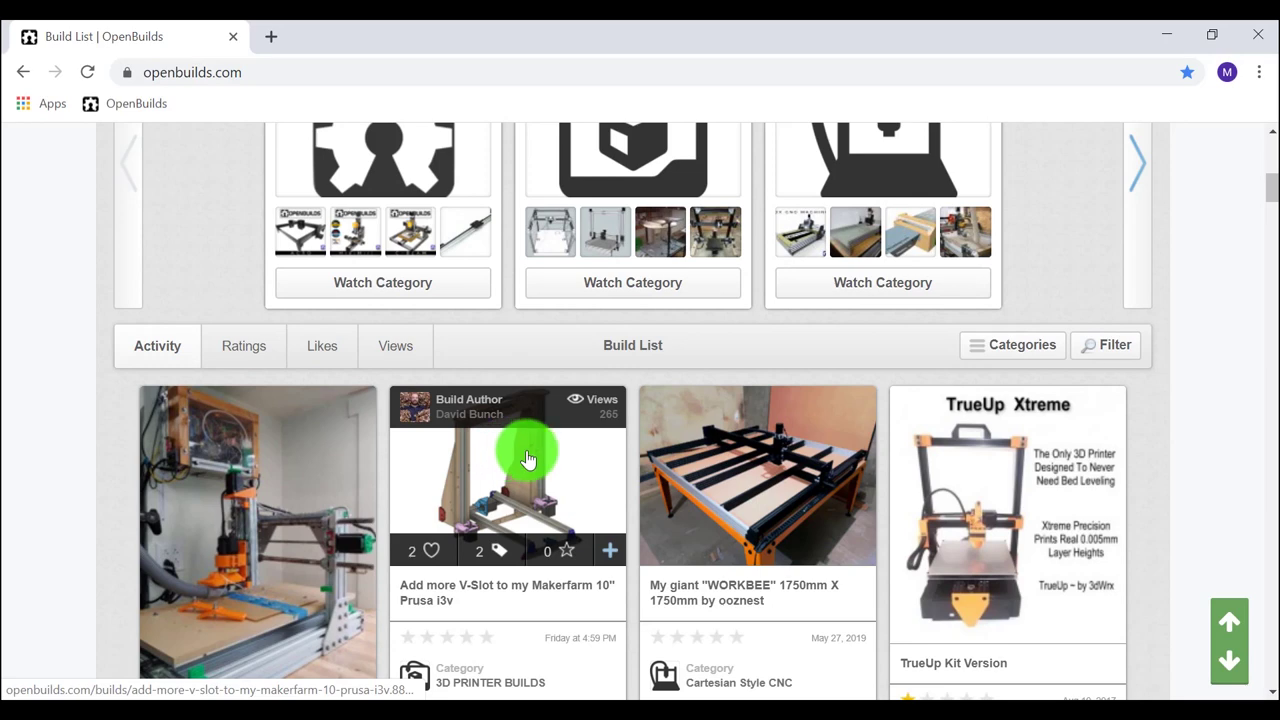
scroll(545, 435, down, 1)
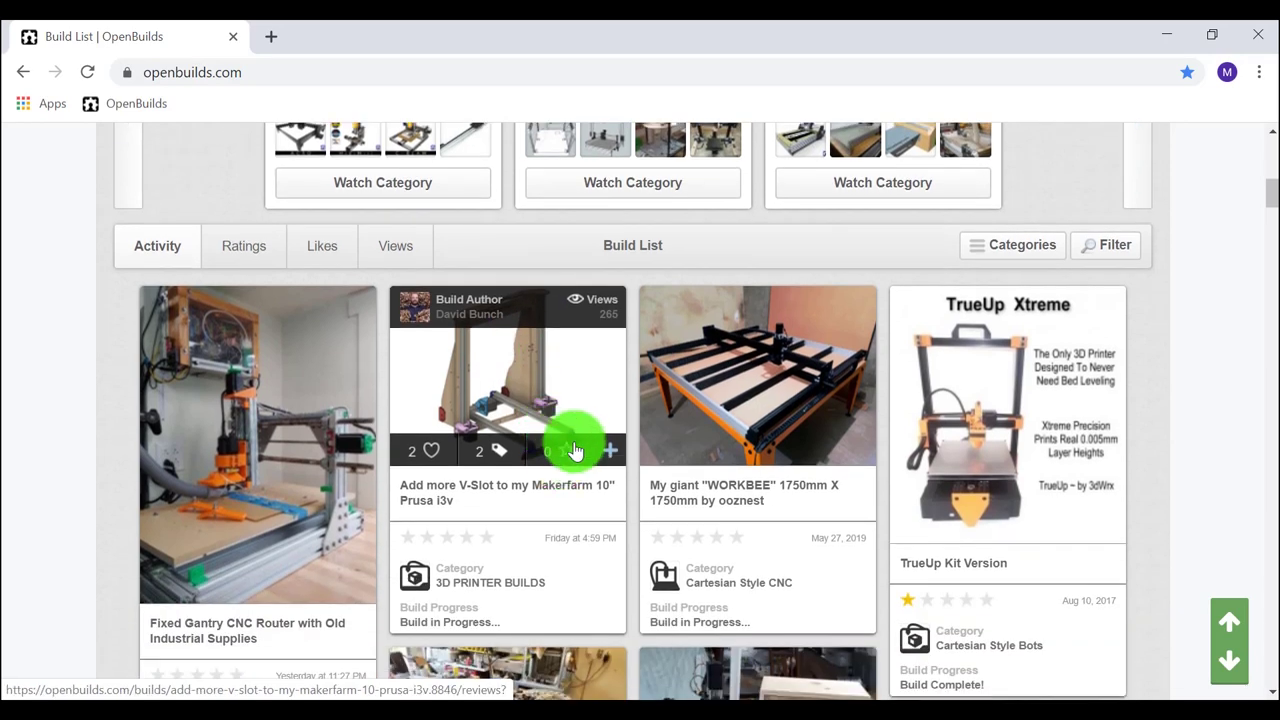
scroll(597, 449, up, 4)
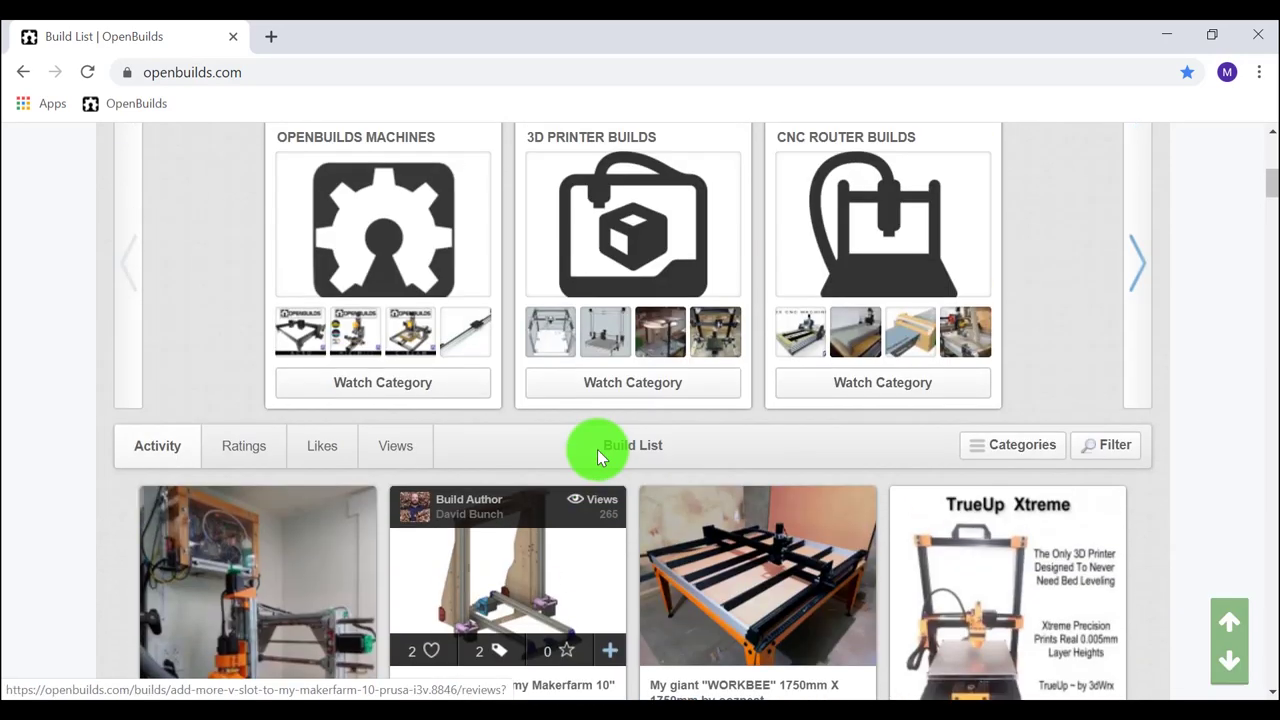
scroll(601, 462, up, 5)
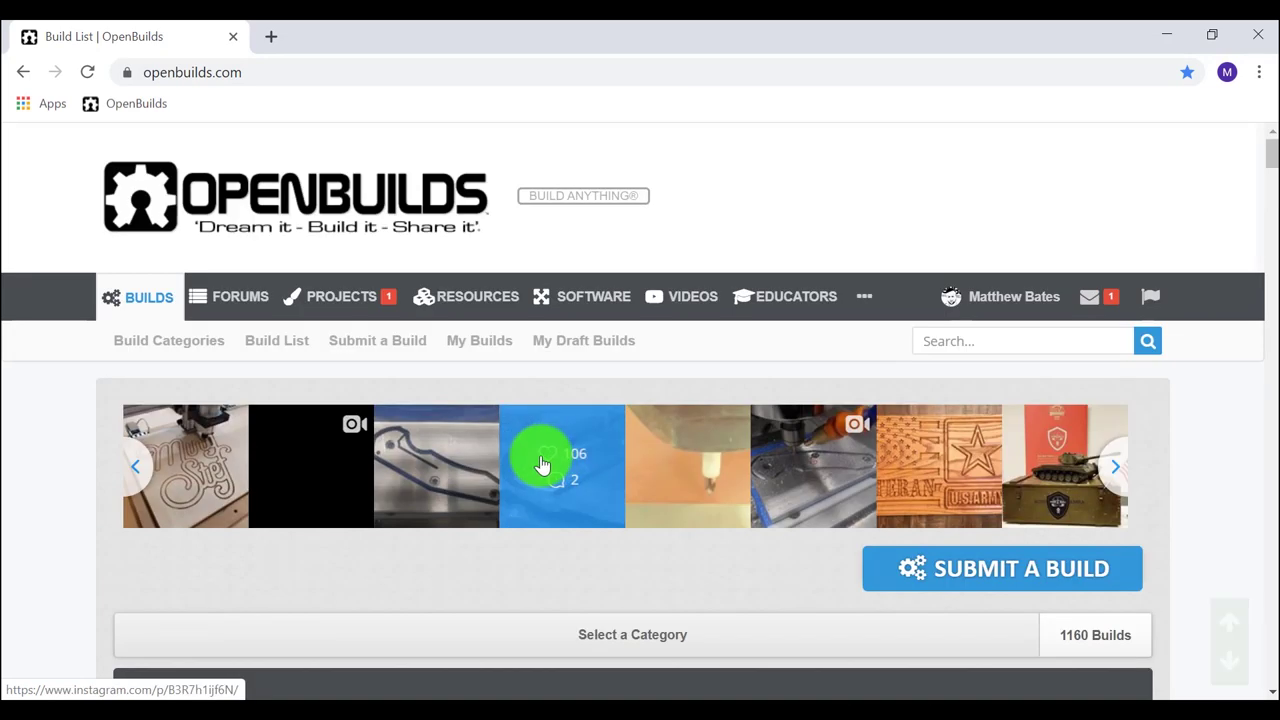
Get the OpenBuilds CONTROL machine driver from the site's software links and install it only for the current user in the default folder
click(594, 303)
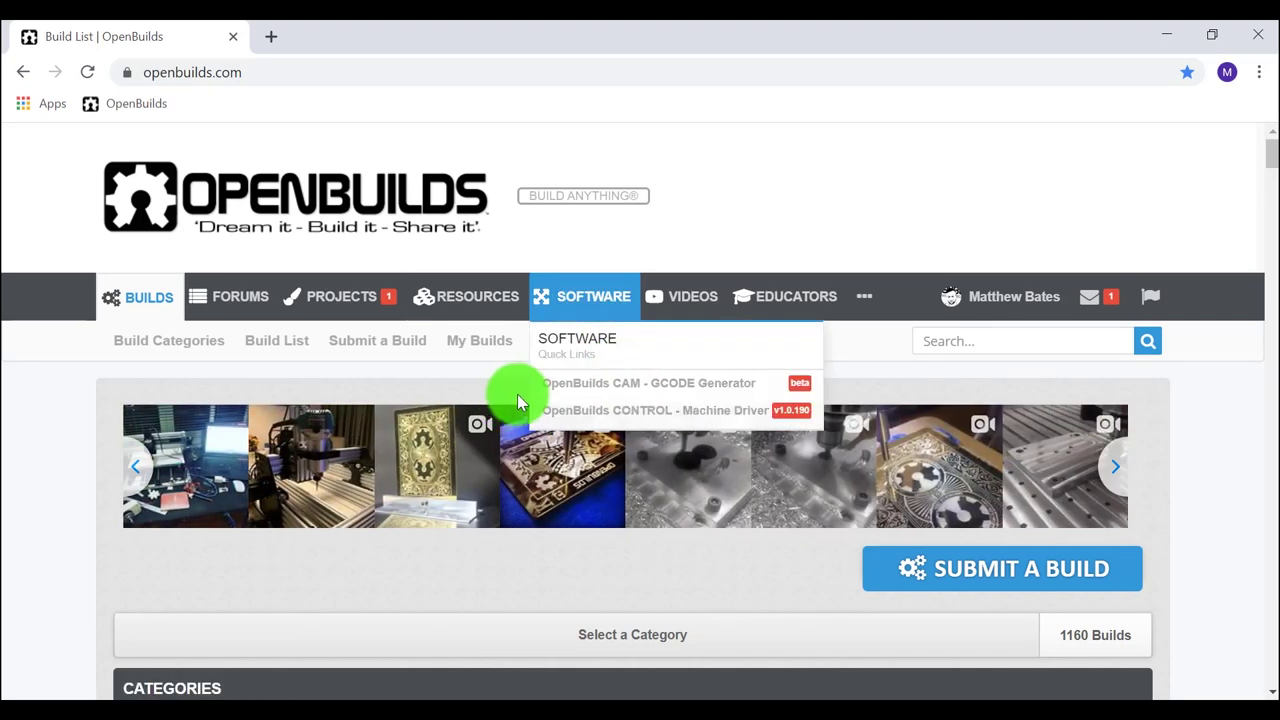
click(646, 412)
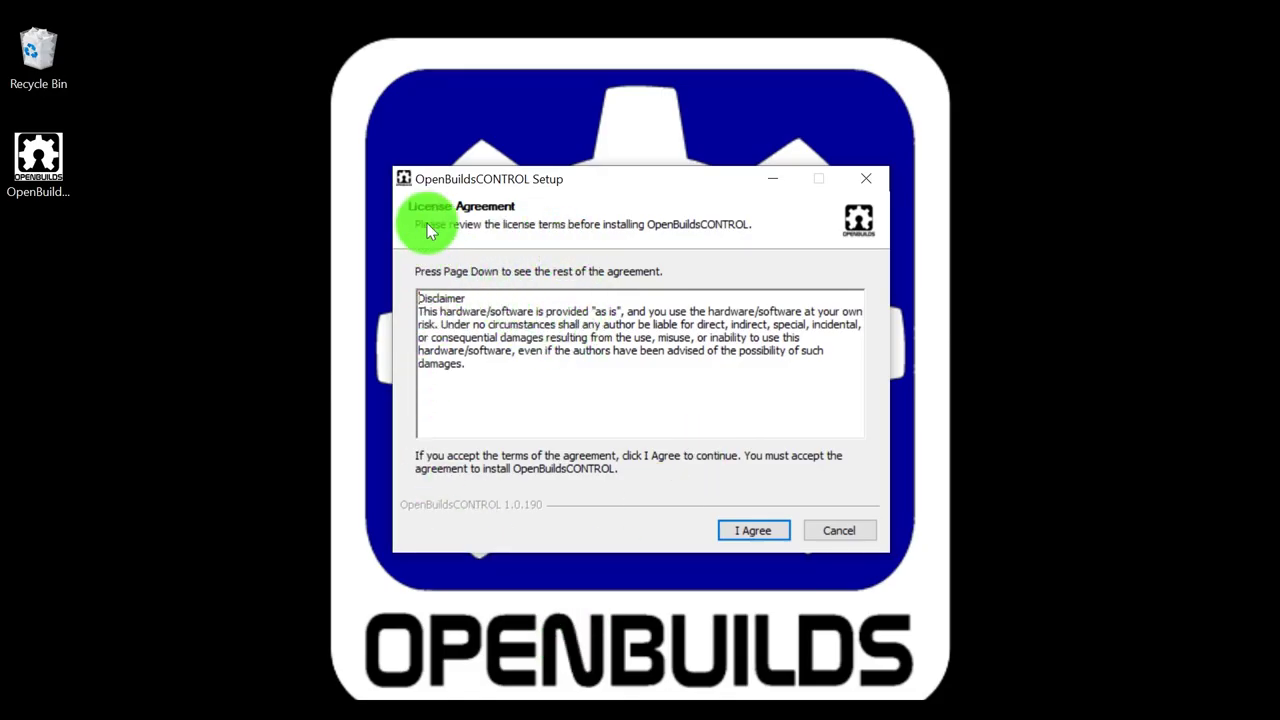
click(754, 531)
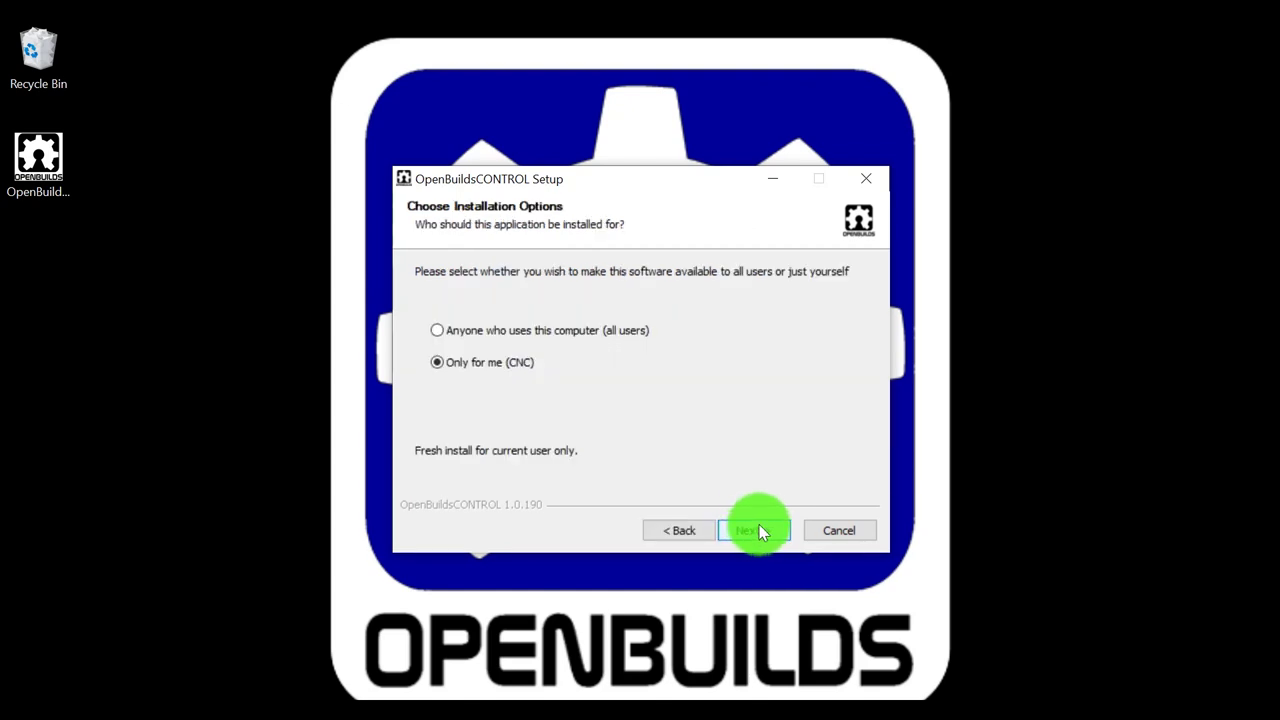
click(732, 528)
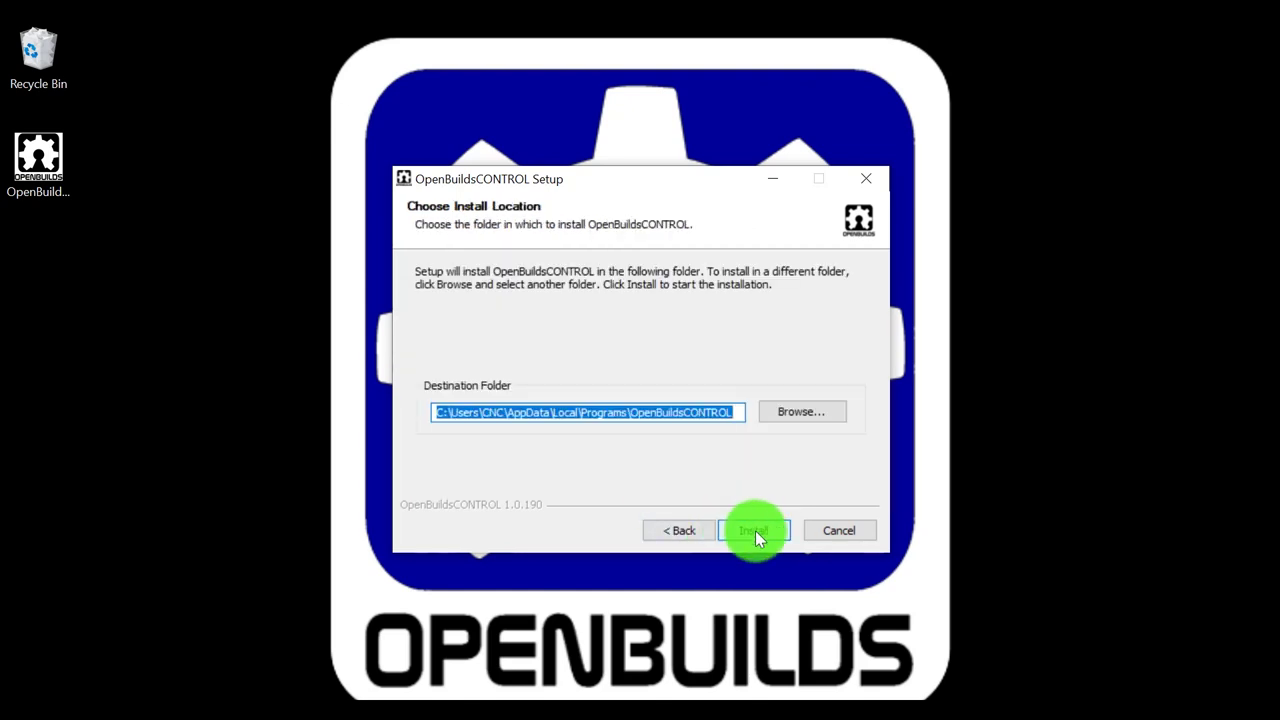
click(757, 530)
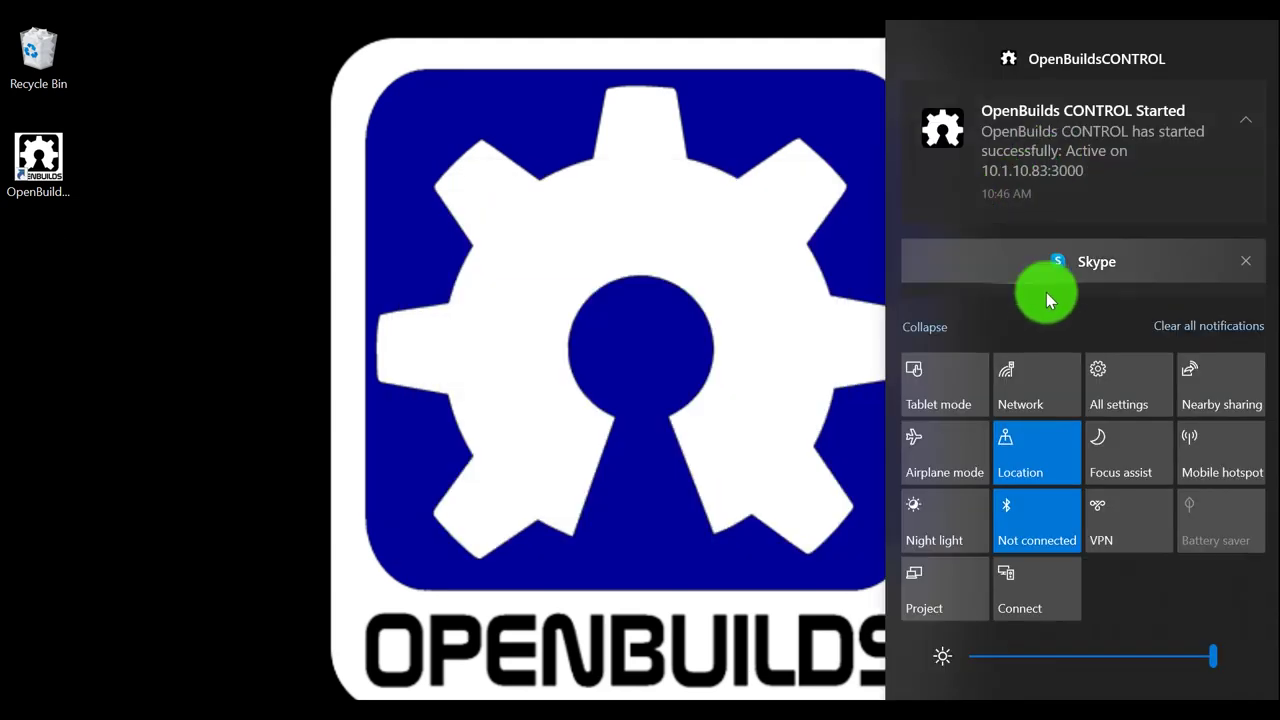
Bring up OpenBuilds CONTROL and connect to the machine on the FTDI USB to Serial COM4 port
click(1056, 136)
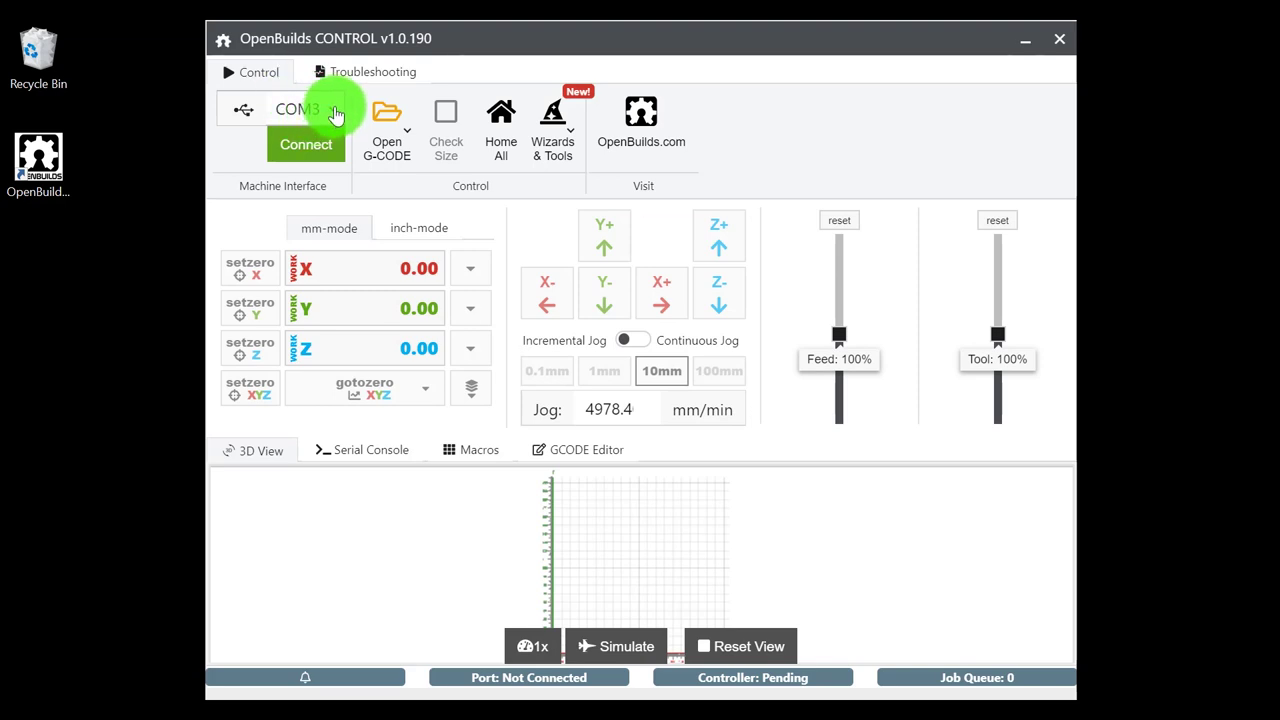
click(336, 112)
click(298, 198)
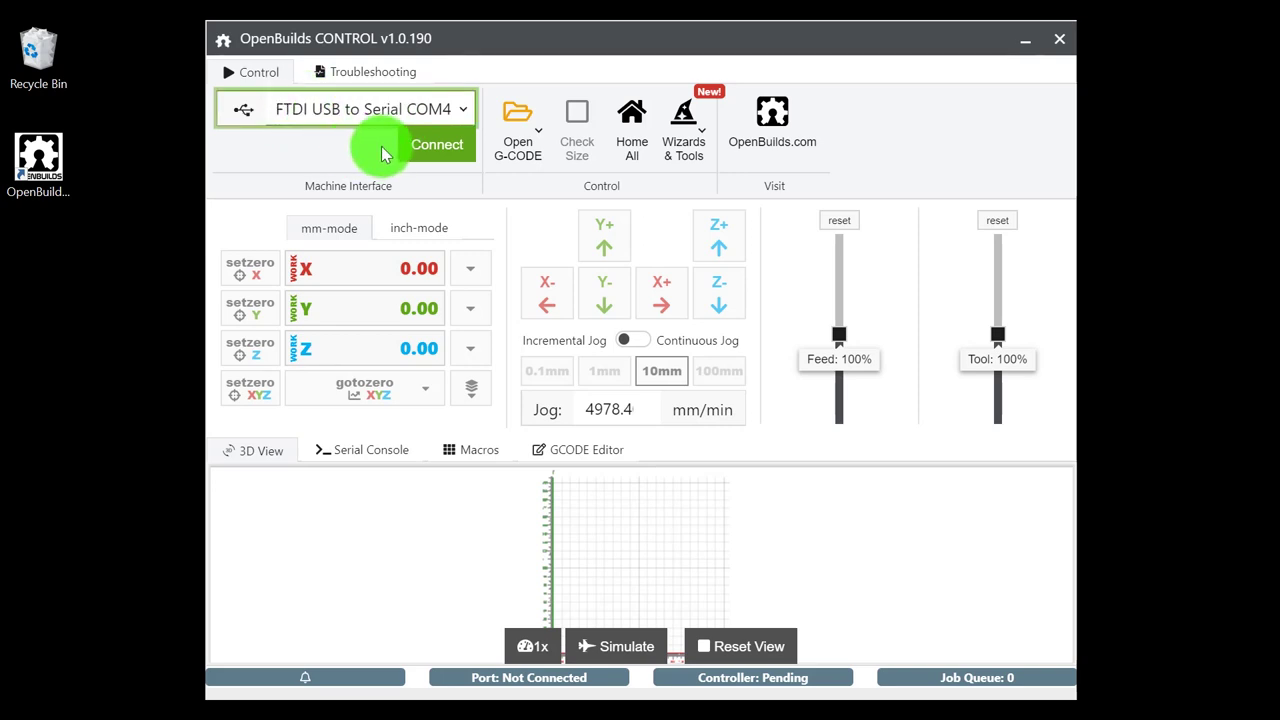
click(444, 150)
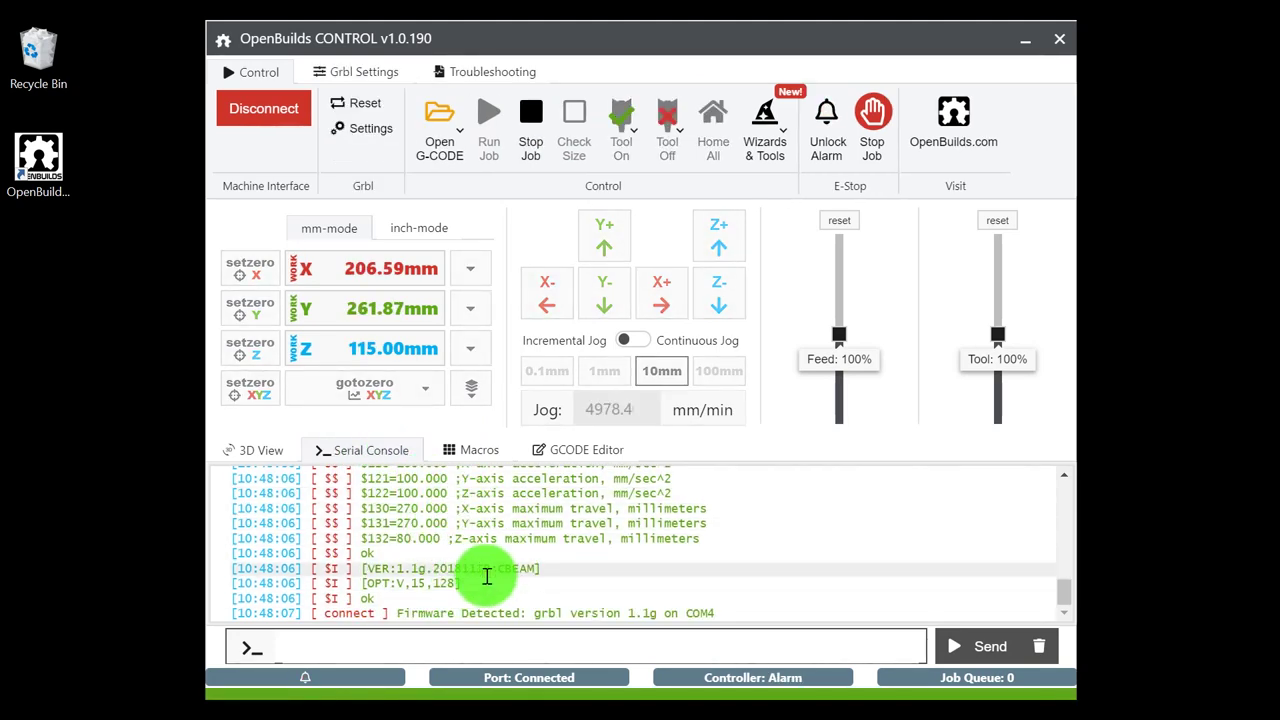
Review the connection log in the serial console and unlock the controller's alarm
scroll(560, 550, up, 7)
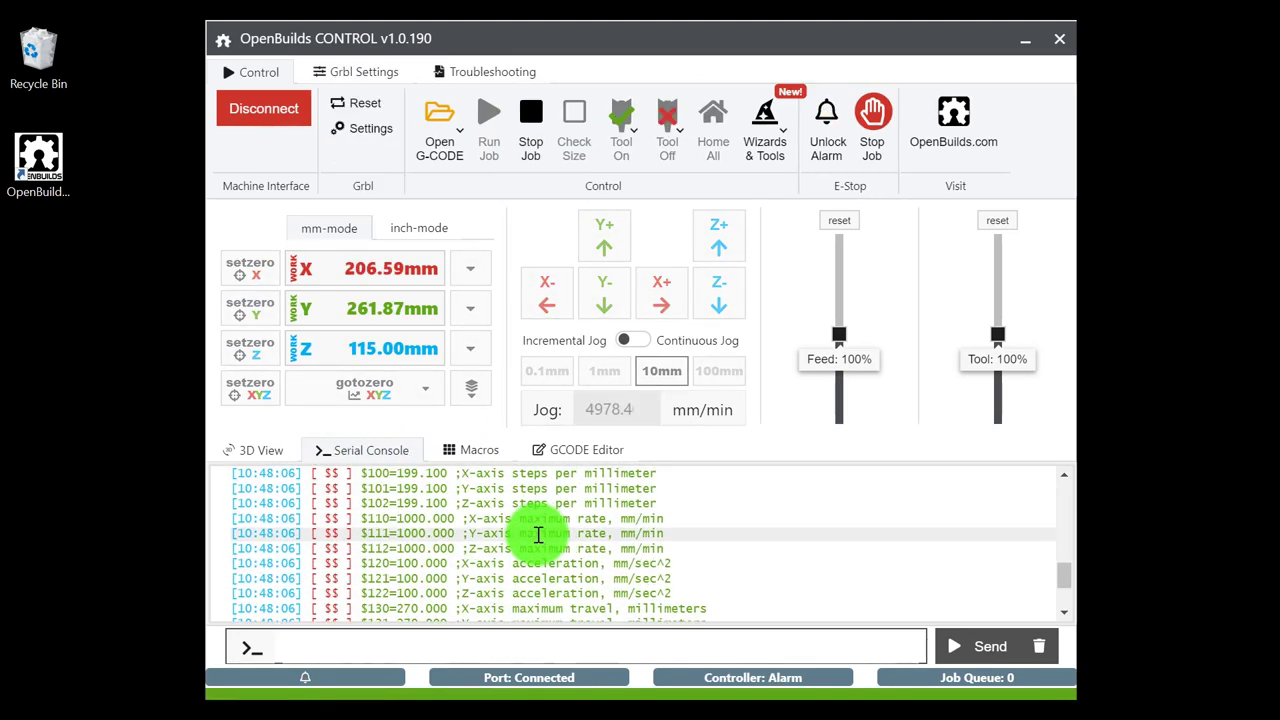
scroll(515, 552, up, 10)
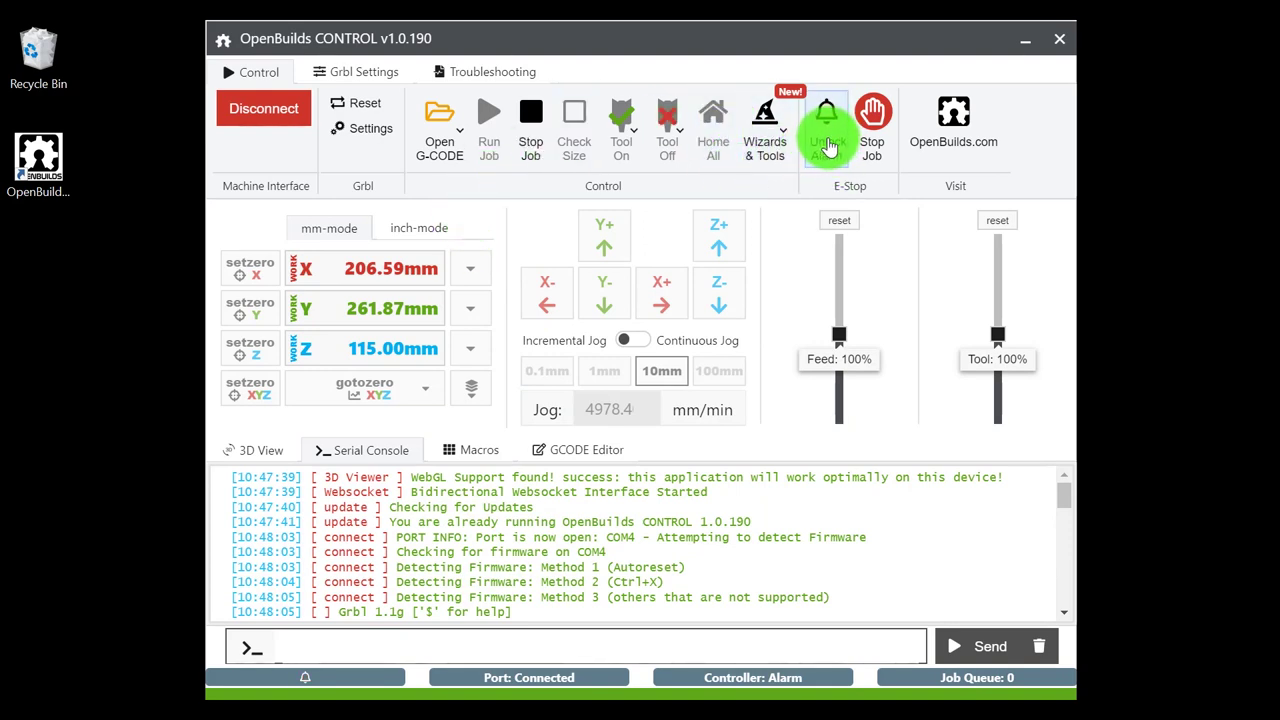
click(827, 148)
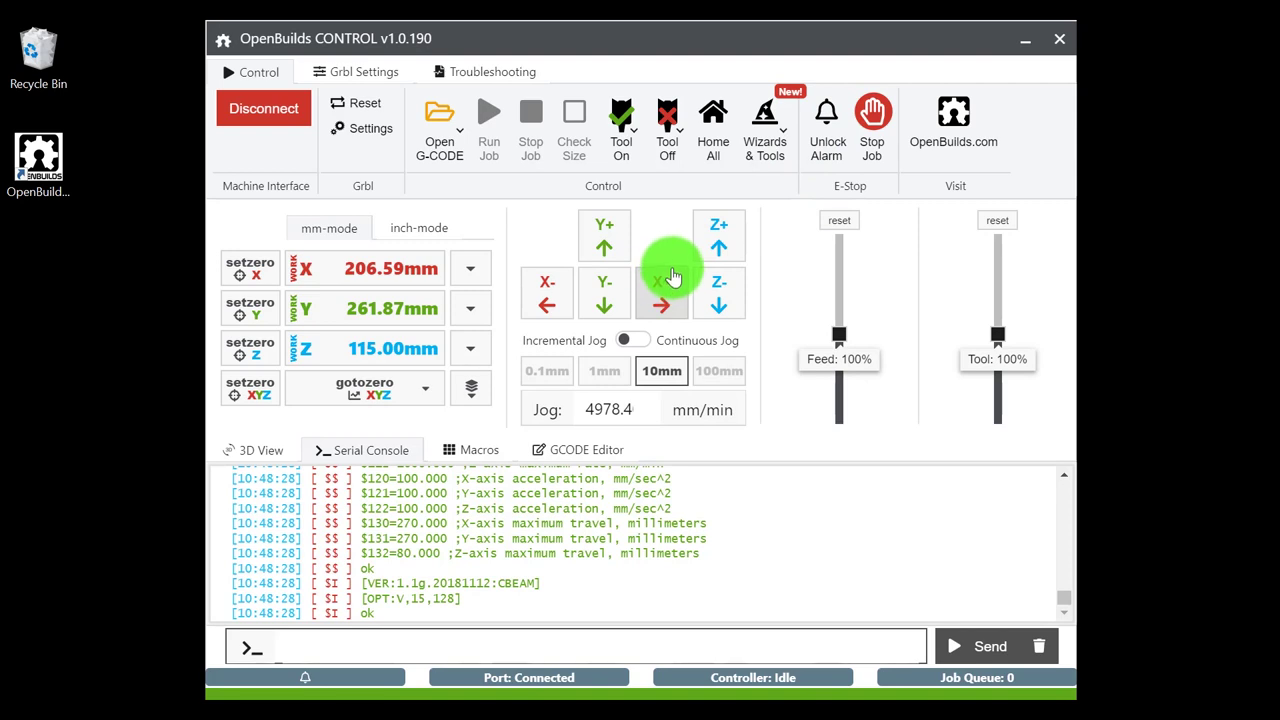
click(604, 252)
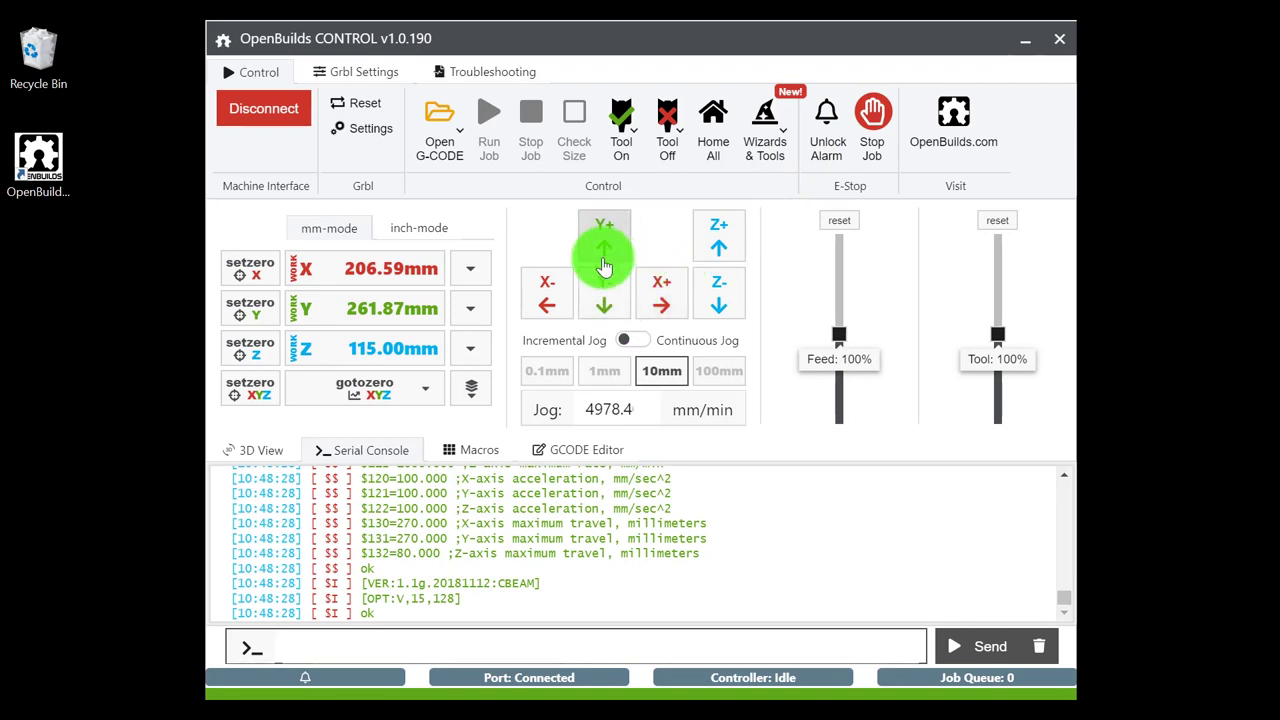
click(824, 160)
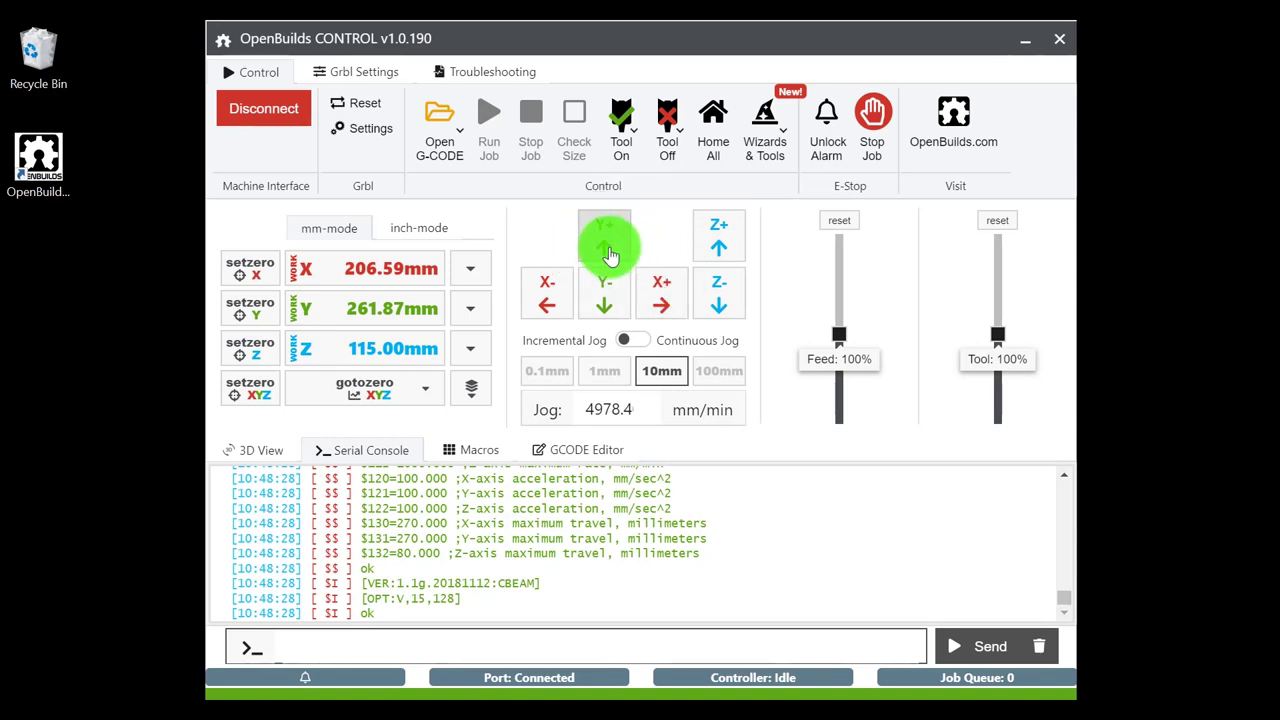
Choose OpenBuilds C-Beam Machine as the machine type for the default Grbl settings
click(363, 78)
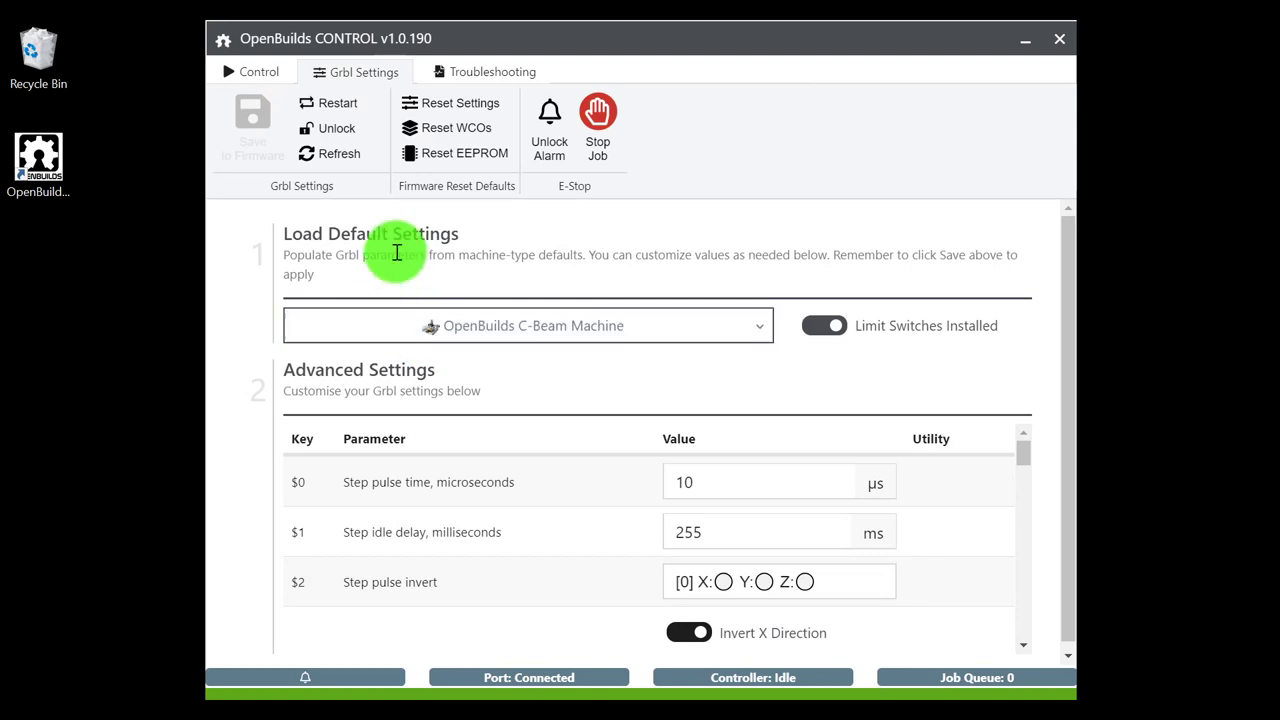
click(744, 330)
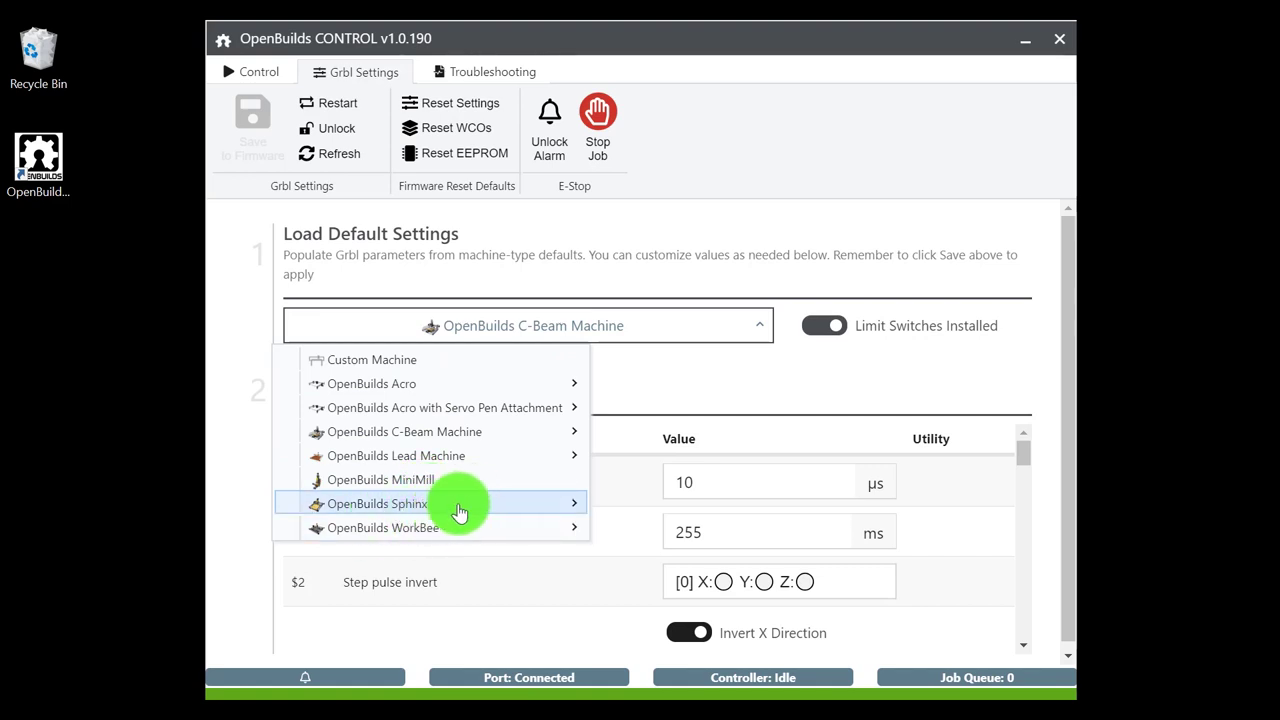
click(530, 505)
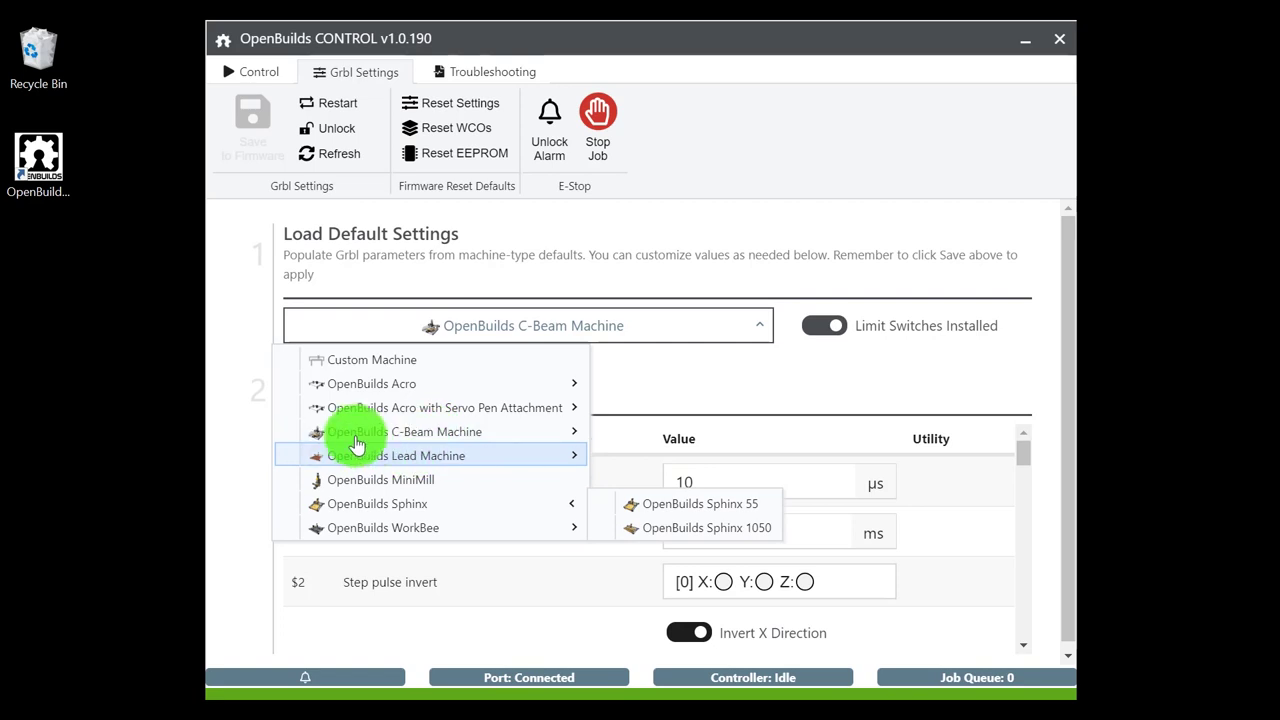
click(428, 438)
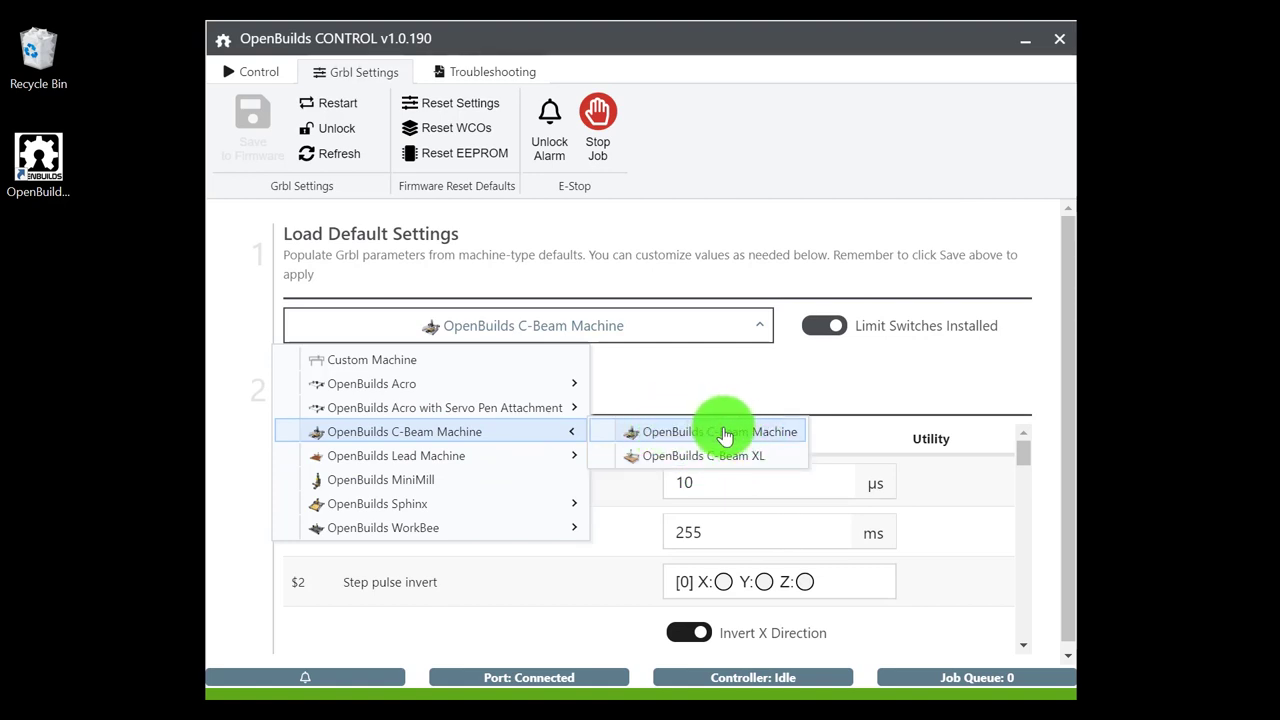
click(670, 431)
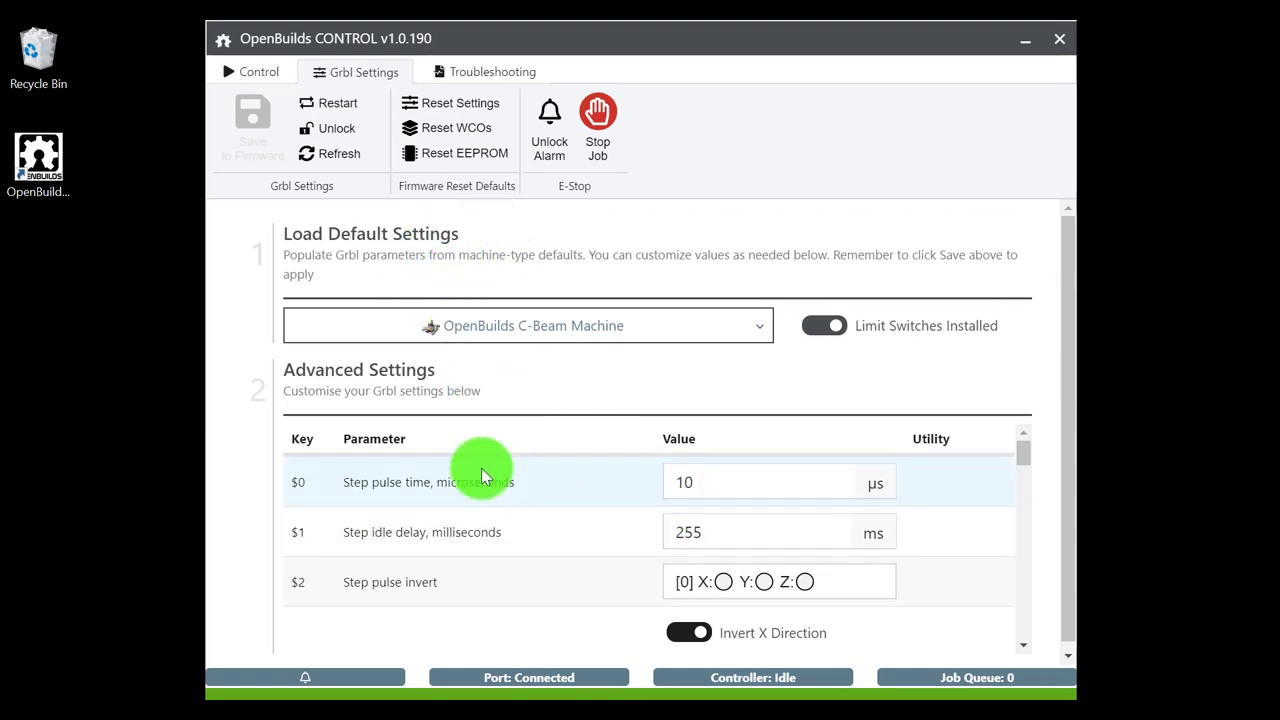
Examine the advanced Grbl parameters, including the maximum rate, acceleration and maximum travel of each axis
scroll(686, 509, down, 10)
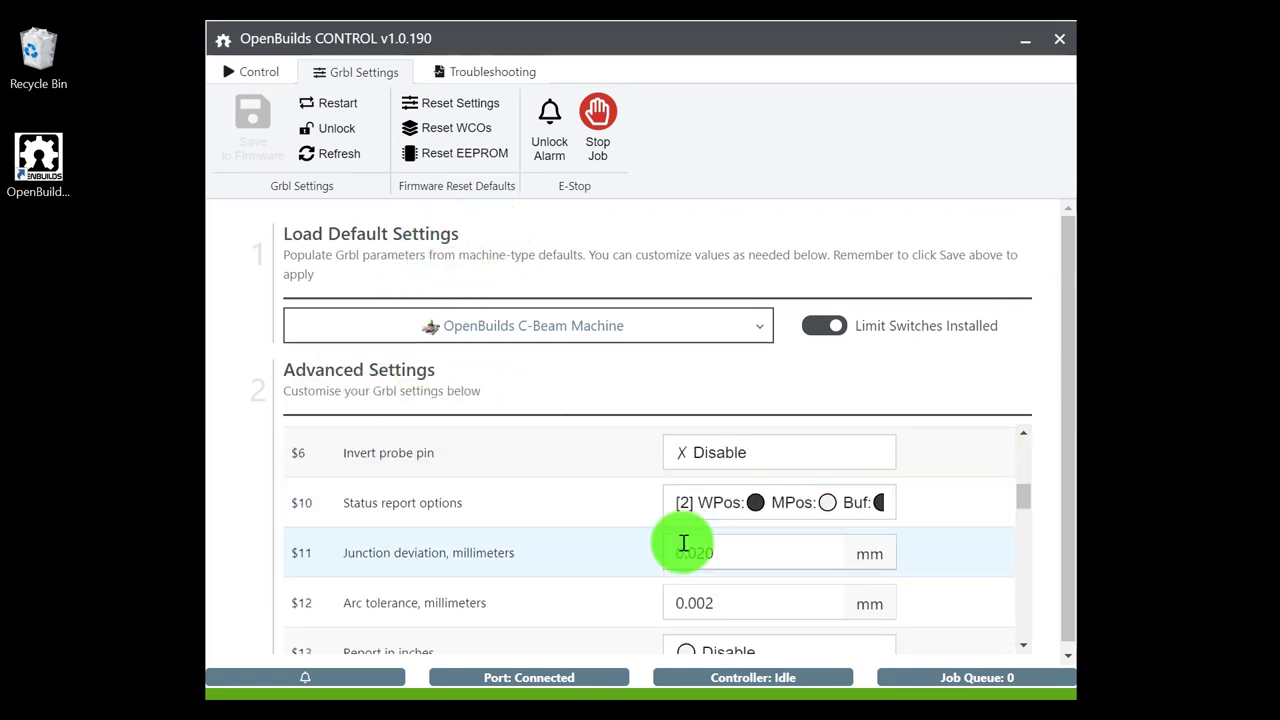
scroll(680, 545, down, 15)
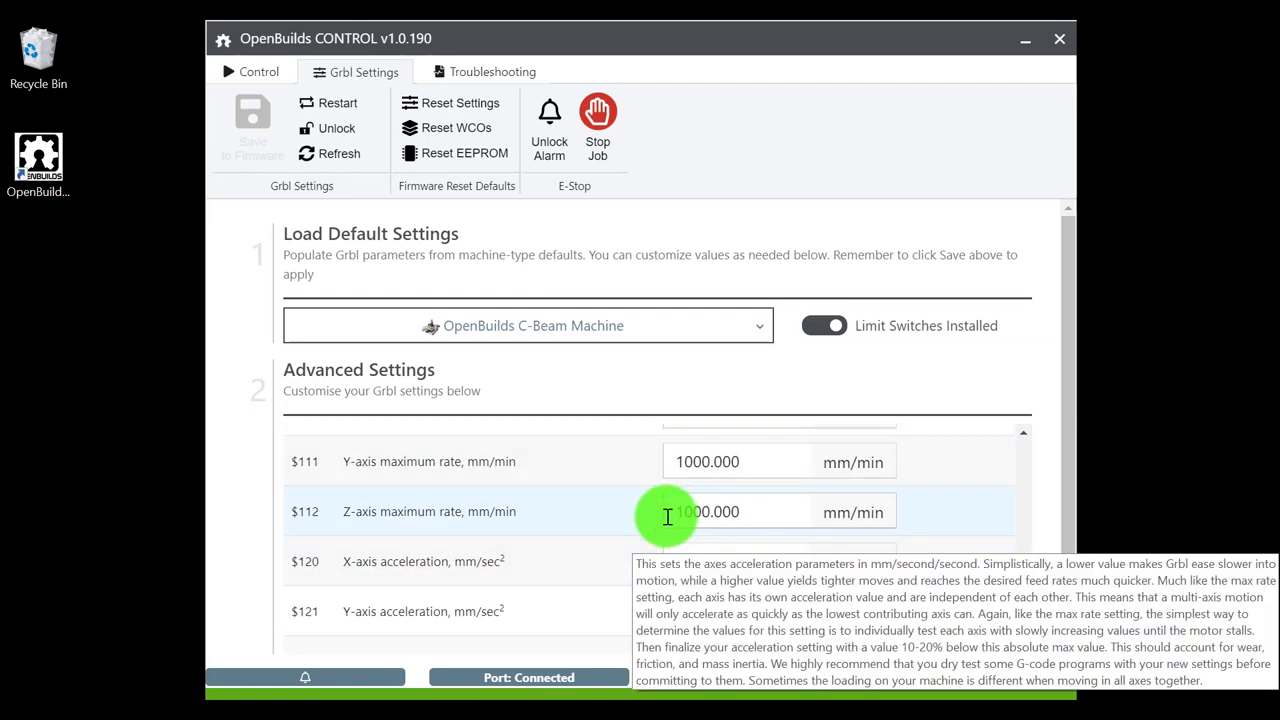
scroll(625, 540, down, 2)
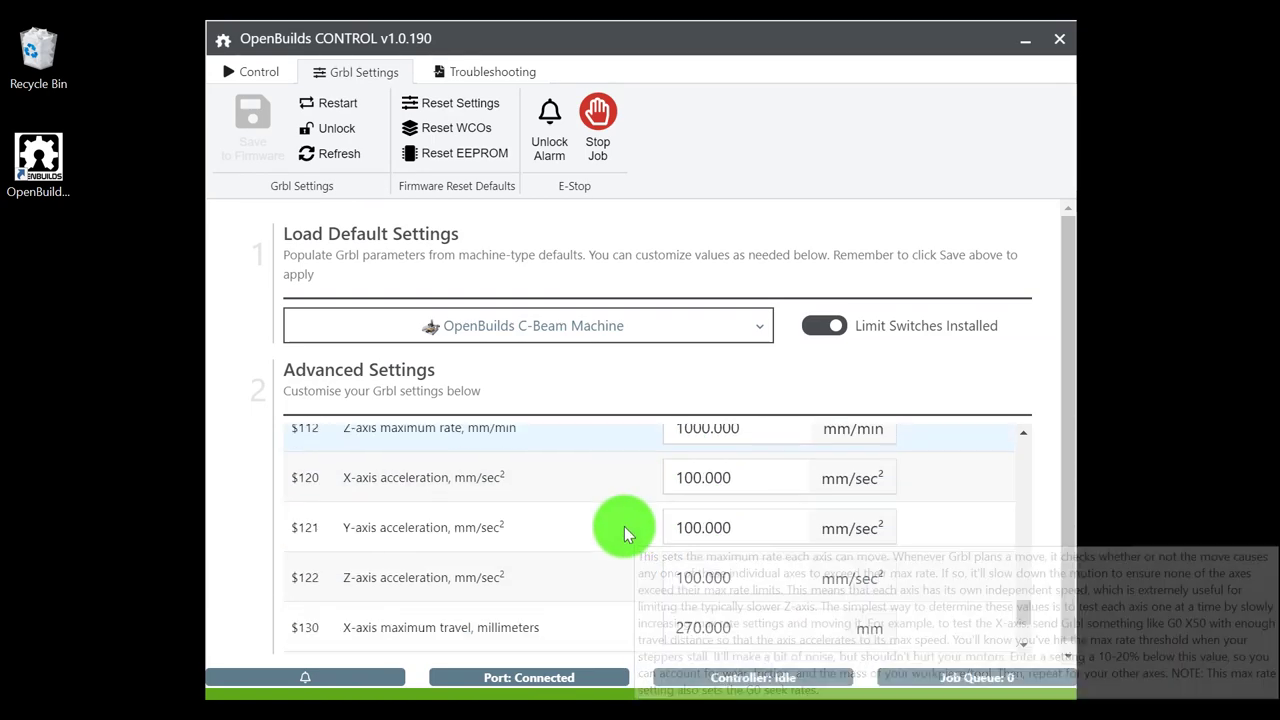
scroll(629, 540, down, 3)
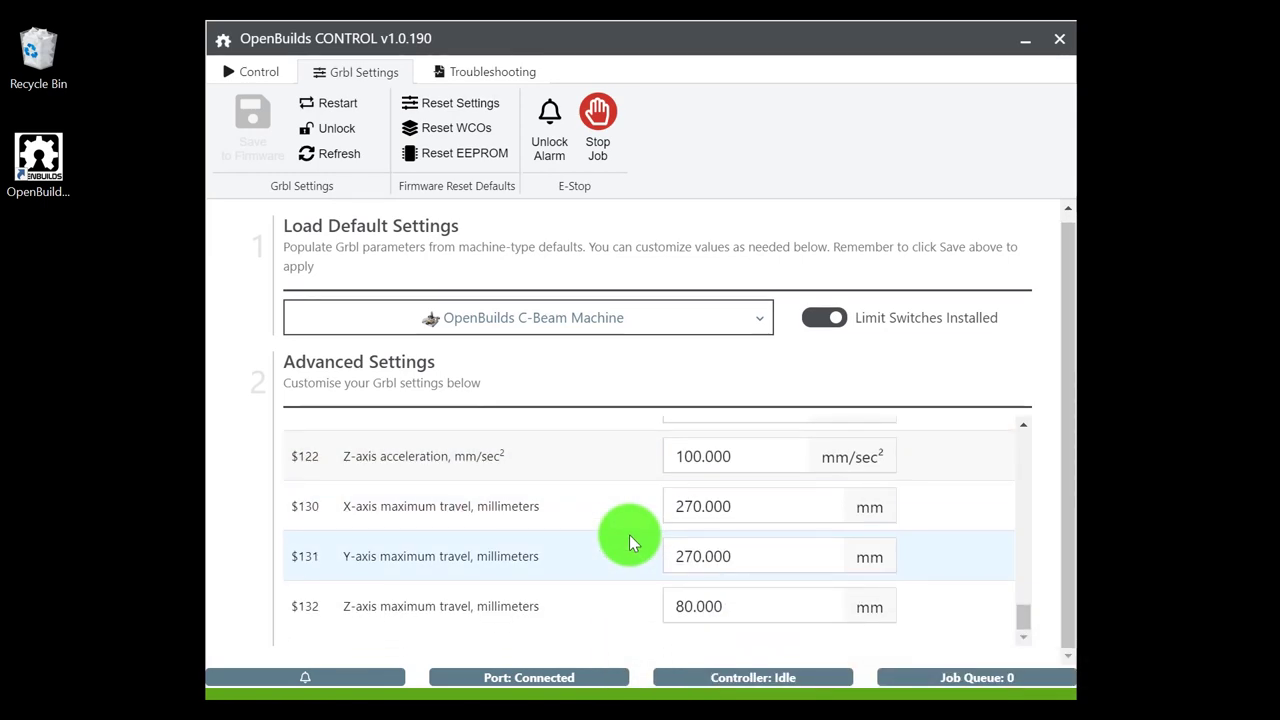
mouse_move(548, 582)
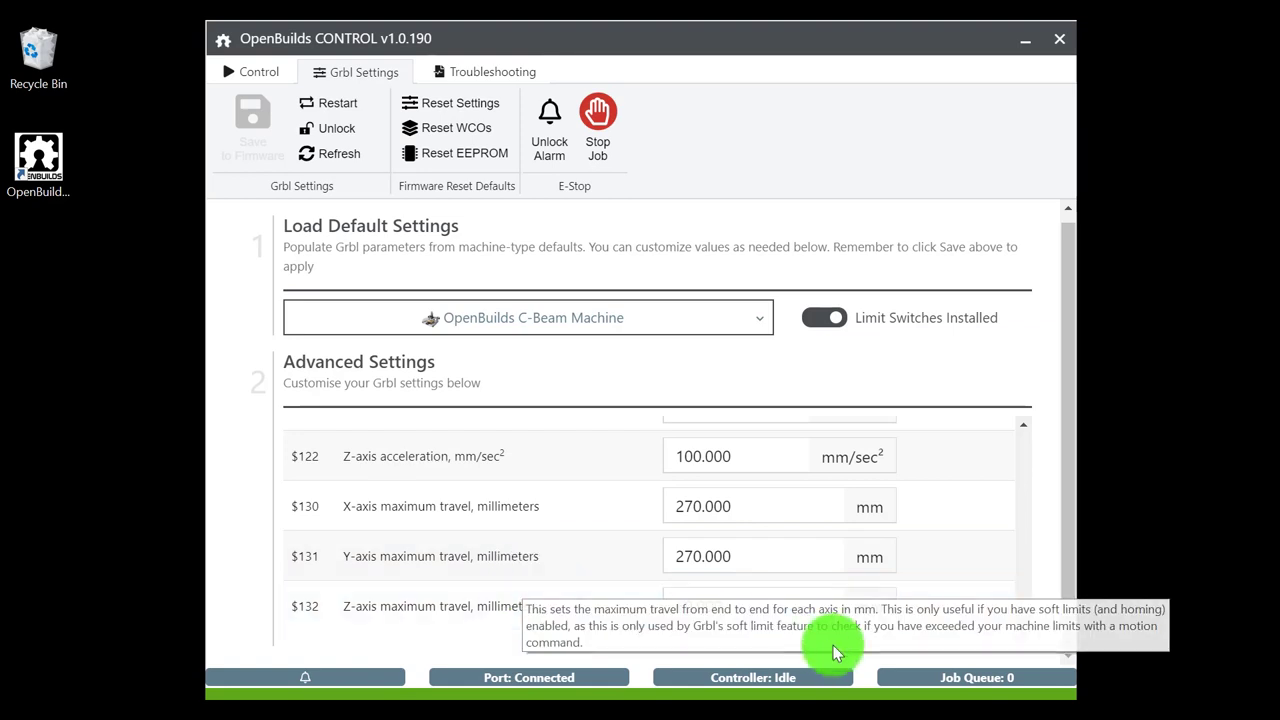
scroll(590, 500, up, 5)
scroll(595, 505, up, 1)
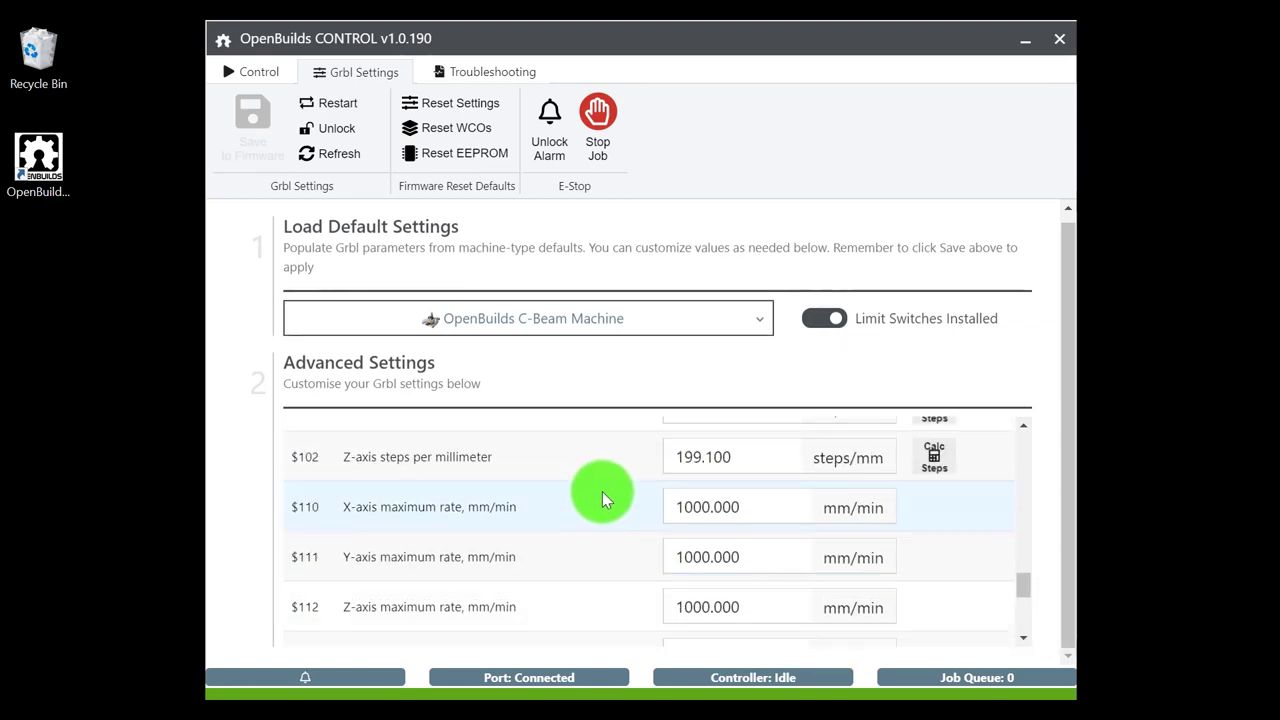
scroll(700, 480, up, 12)
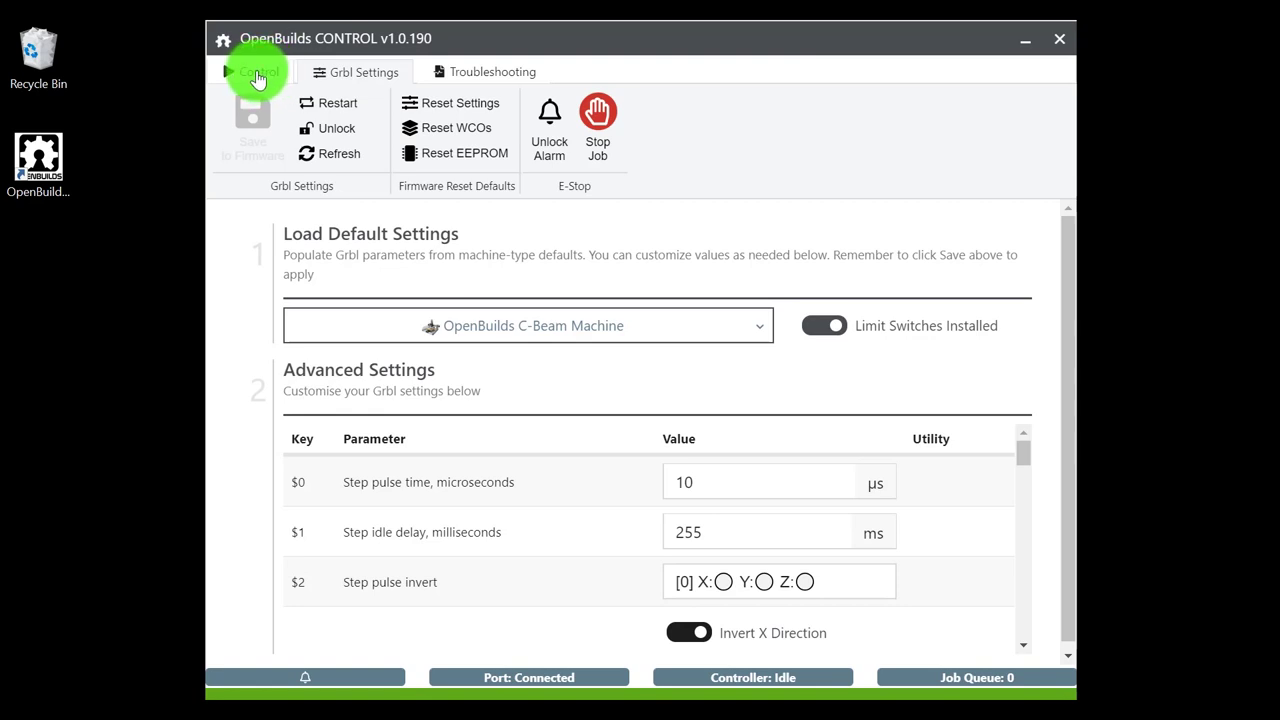
Return to the machine controls and jog the Y axis 10 mm in the positive direction
click(257, 74)
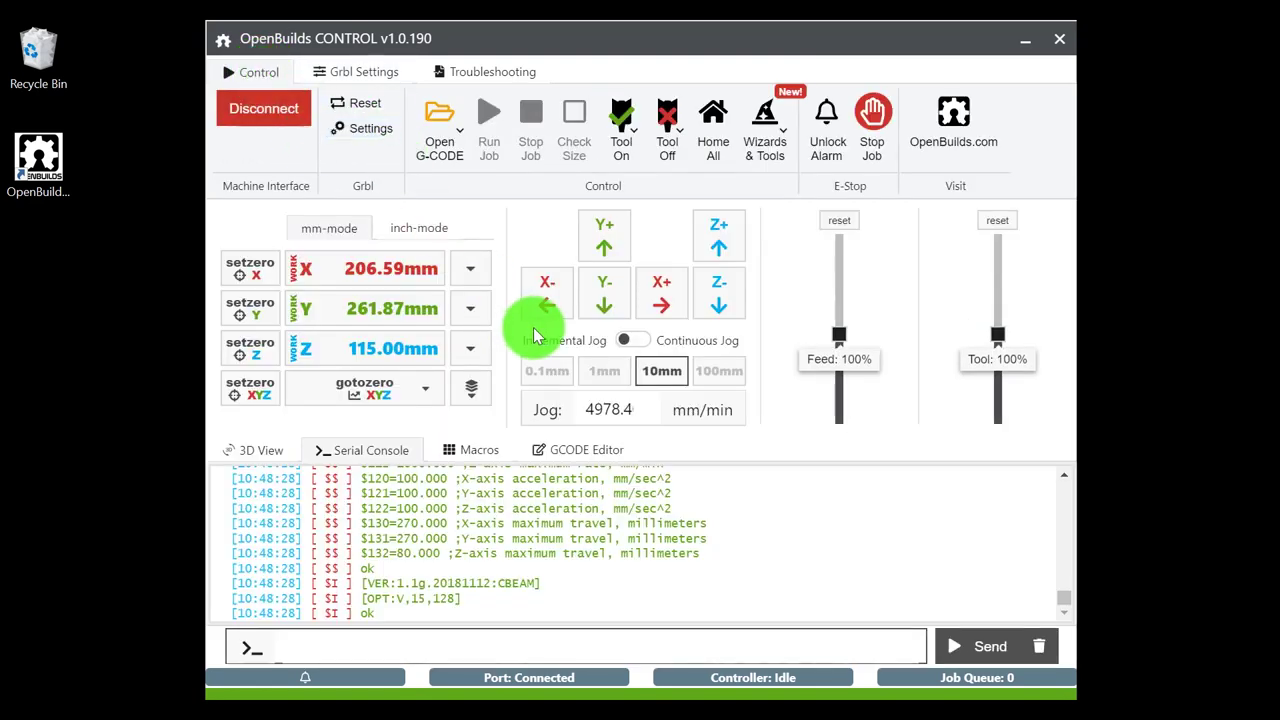
click(605, 248)
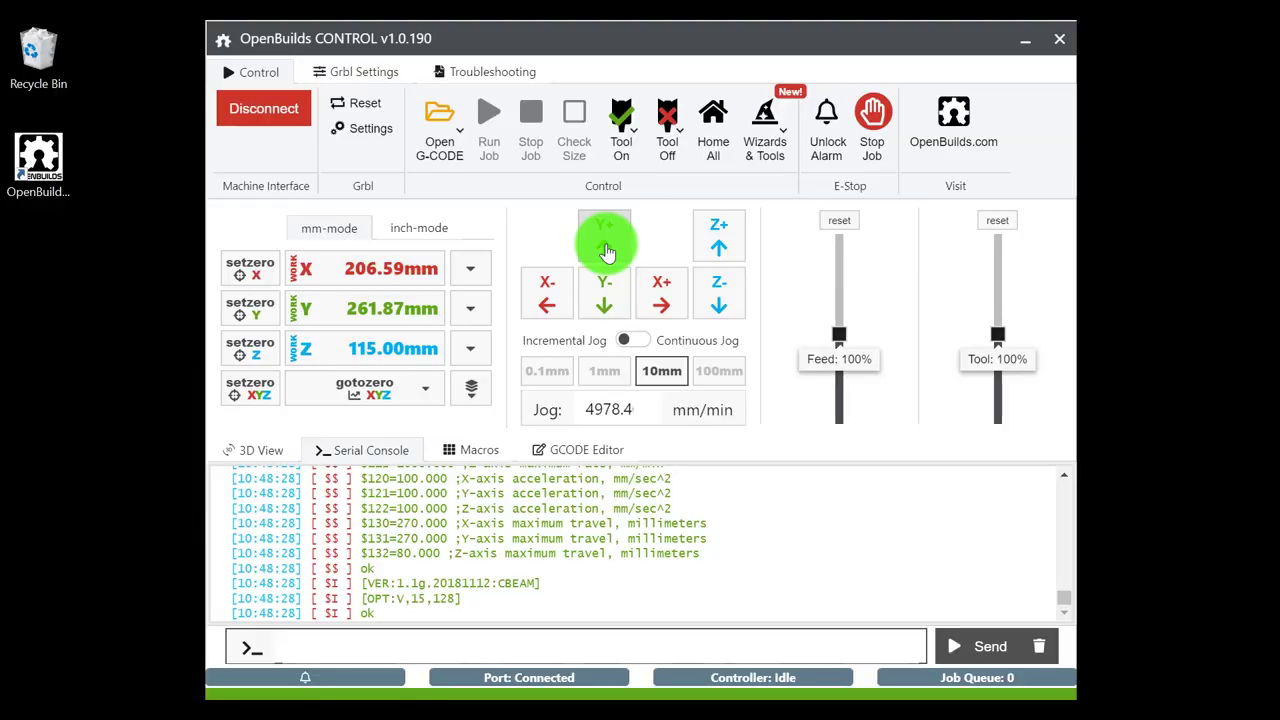